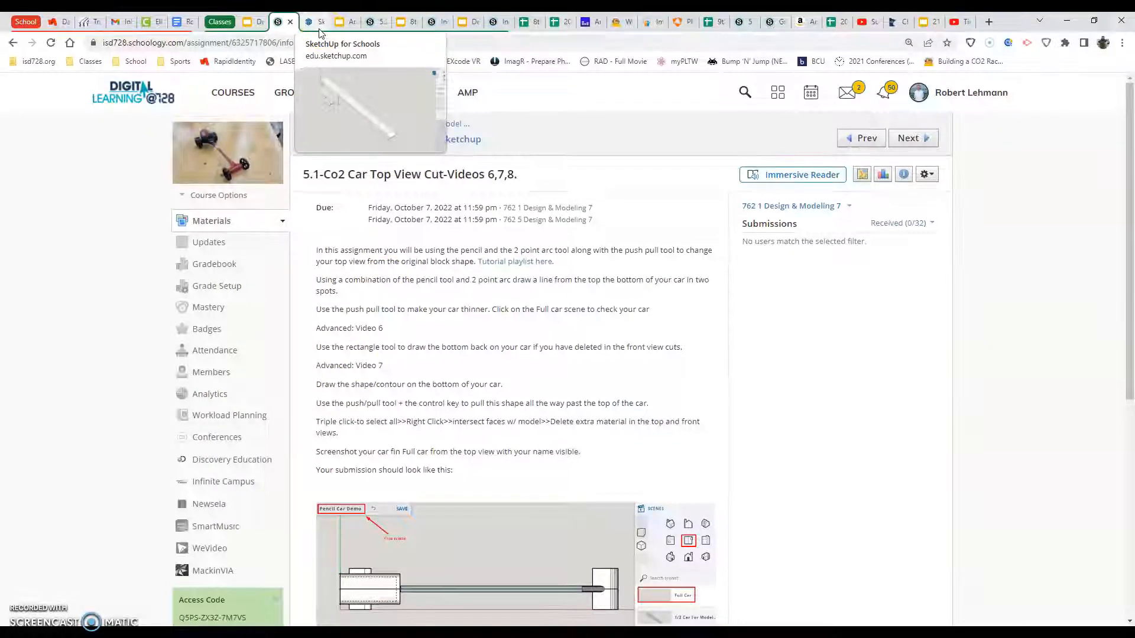
Switch to the SketchUp car model and examine the Full Car scene from the top
{"action": "left_click", "coordinate": [319, 28]}
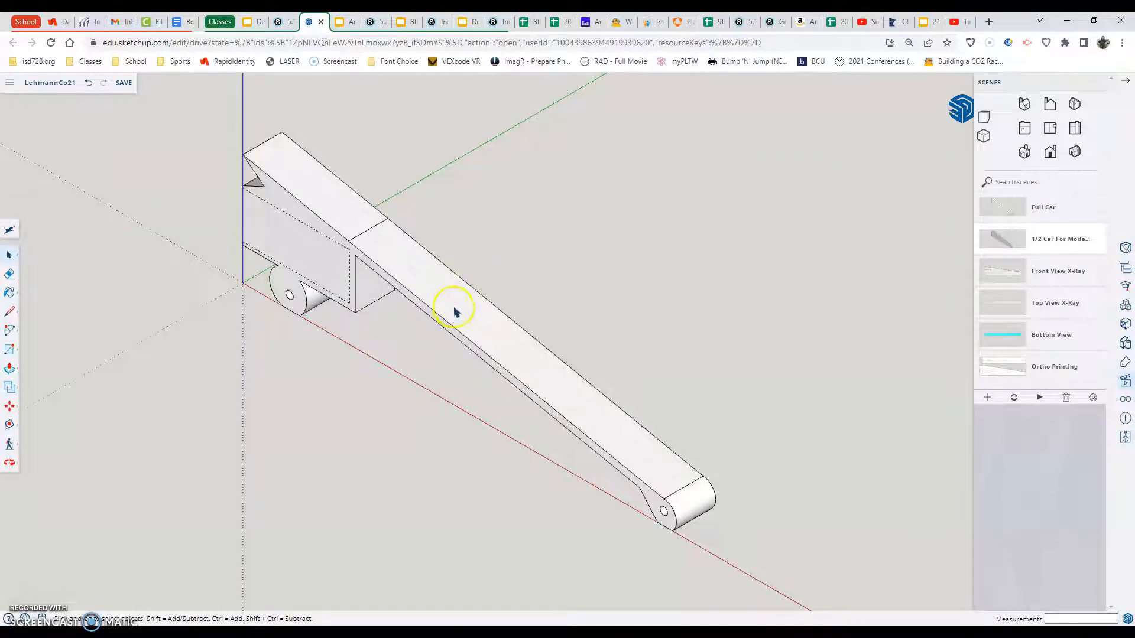
{"action": "scroll", "coordinate": [455, 311], "scroll_direction": "up", "scroll_amount": 1}
{"action": "scroll", "coordinate": [456, 308], "scroll_direction": "down", "scroll_amount": 1}
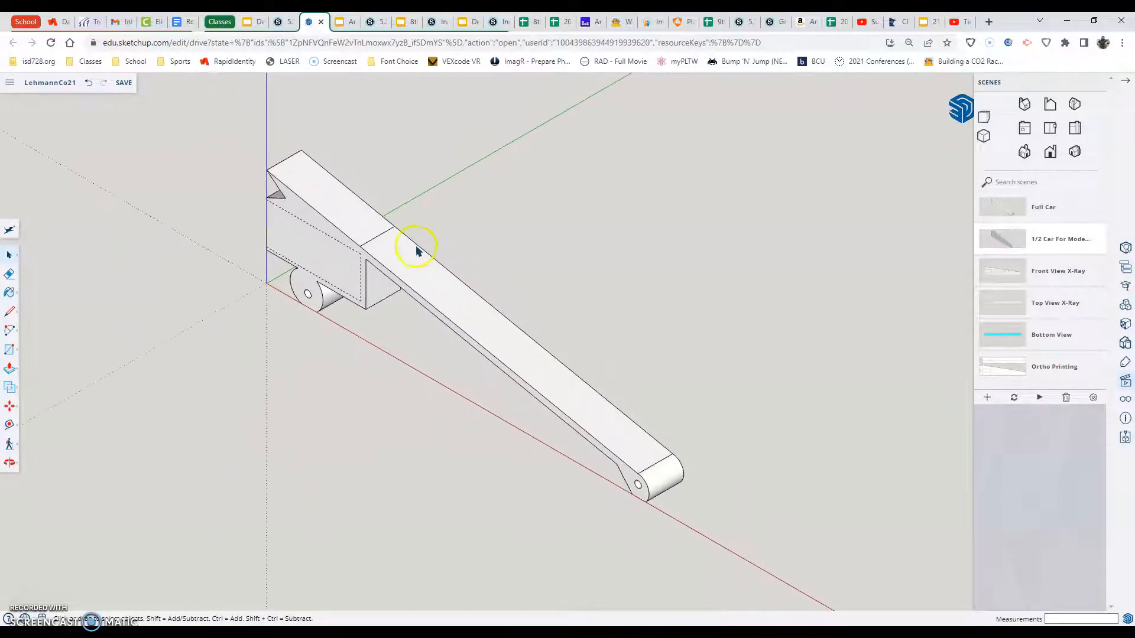
{"action": "scroll", "coordinate": [416, 251], "scroll_direction": "up", "scroll_amount": 1}
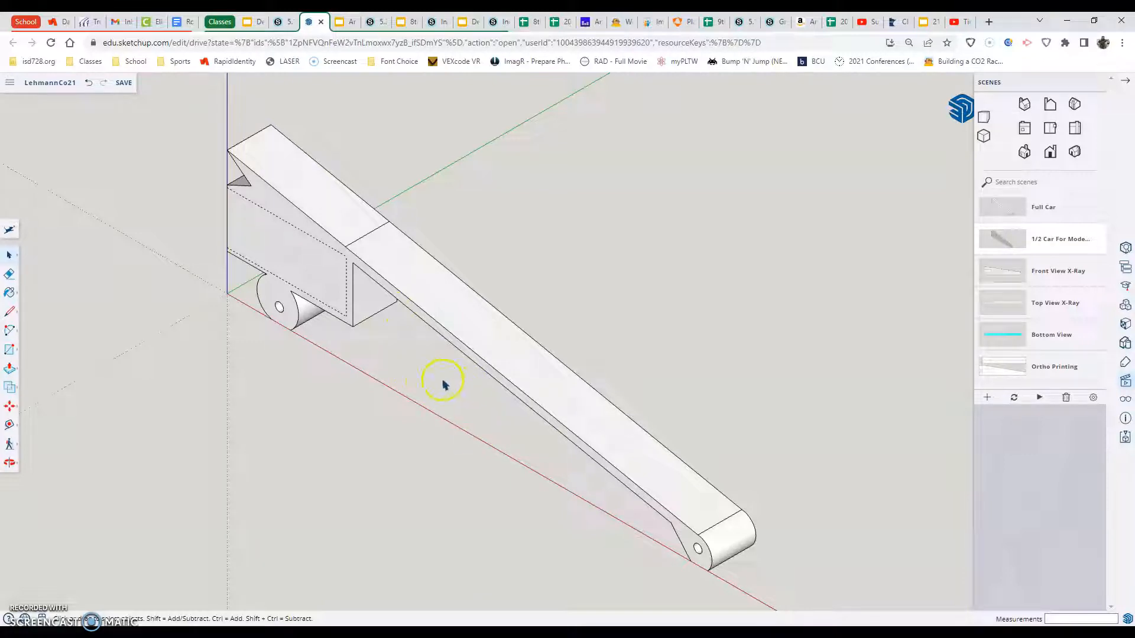
{"action": "left_click", "coordinate": [1015, 212]}
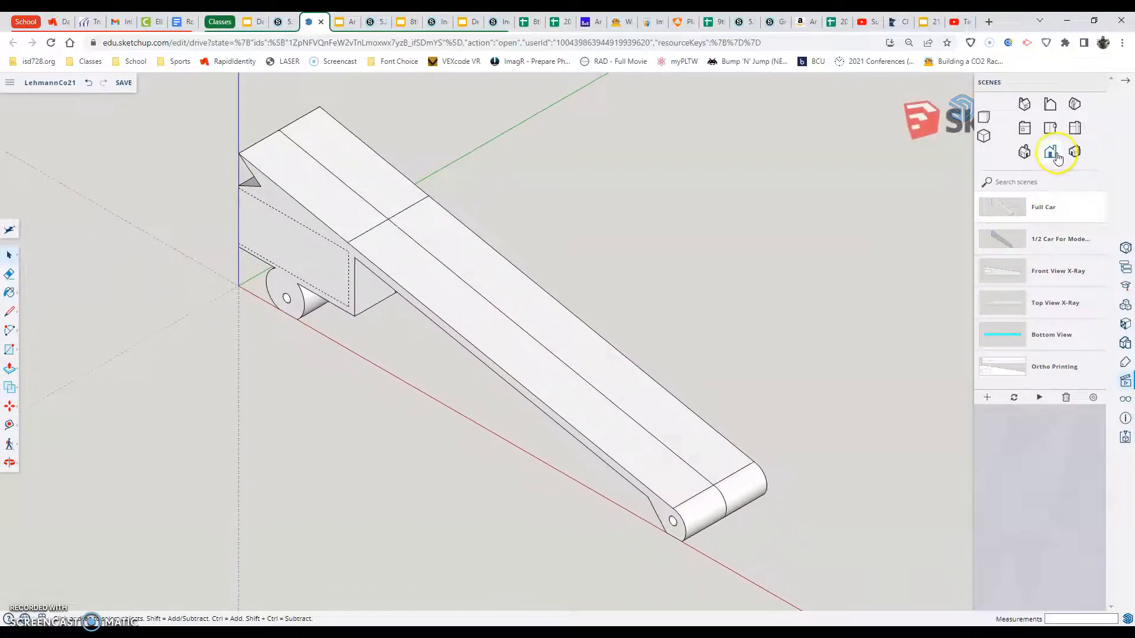
{"action": "left_click", "coordinate": [1050, 128]}
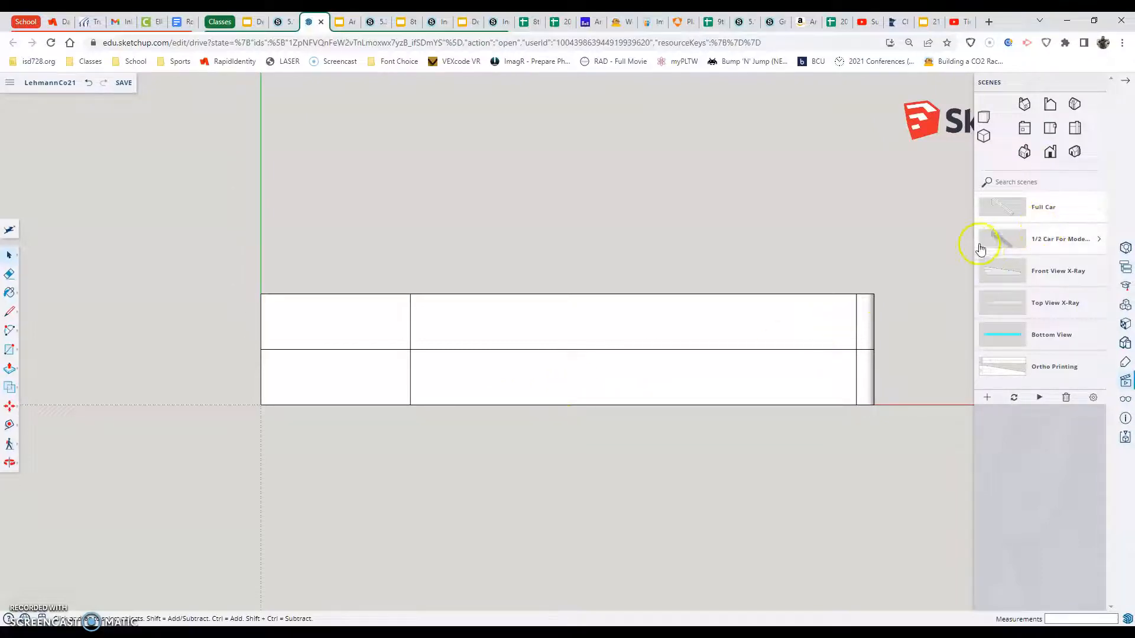
Show the half-car modelling scene in front view, framed on the sloping beam and front axle
{"action": "left_click", "coordinate": [1000, 238]}
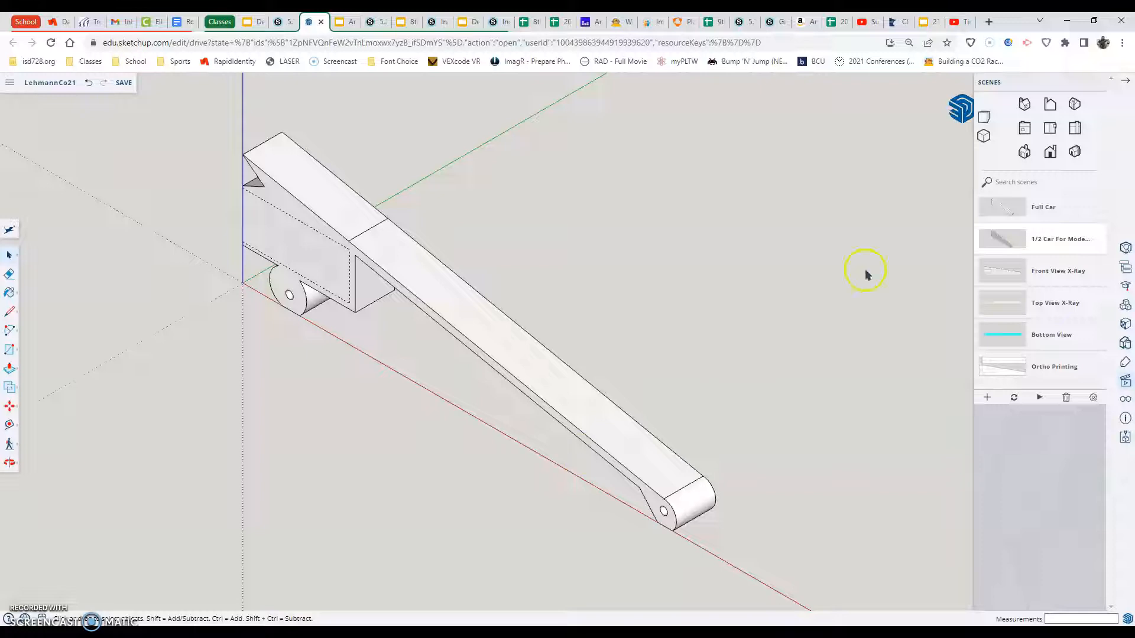
{"action": "left_click", "coordinate": [1056, 153]}
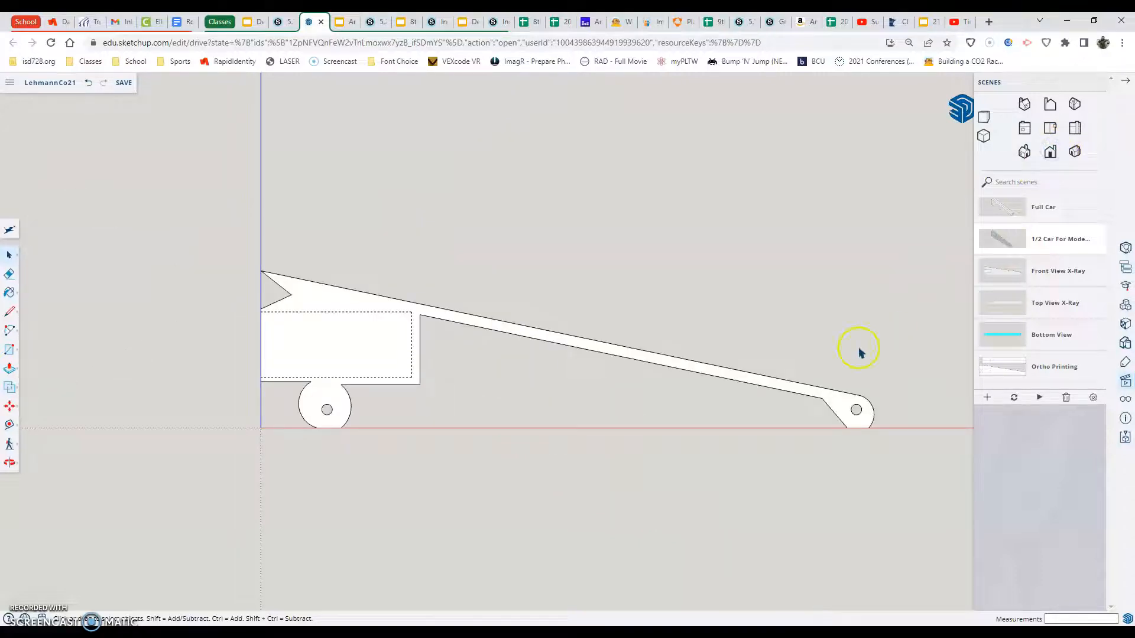
{"action": "scroll", "coordinate": [836, 367], "scroll_direction": "up", "scroll_amount": 1}
{"action": "scroll", "coordinate": [836, 367], "scroll_direction": "up", "scroll_amount": 2}
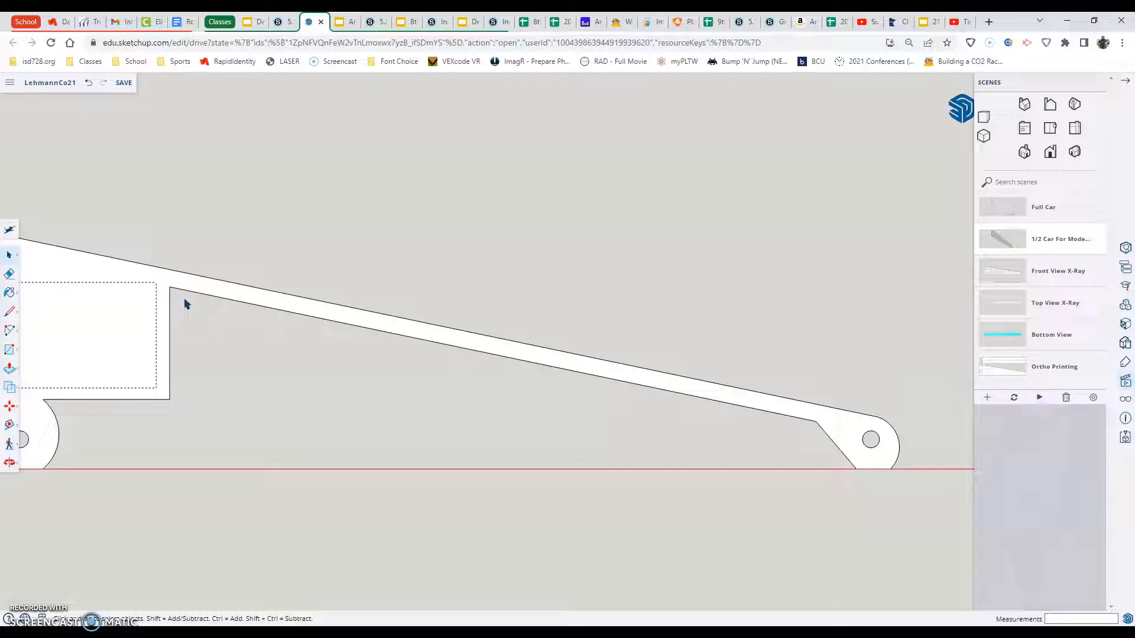
{"action": "left_click", "coordinate": [279, 364]}
{"action": "left_click", "coordinate": [9, 312]}
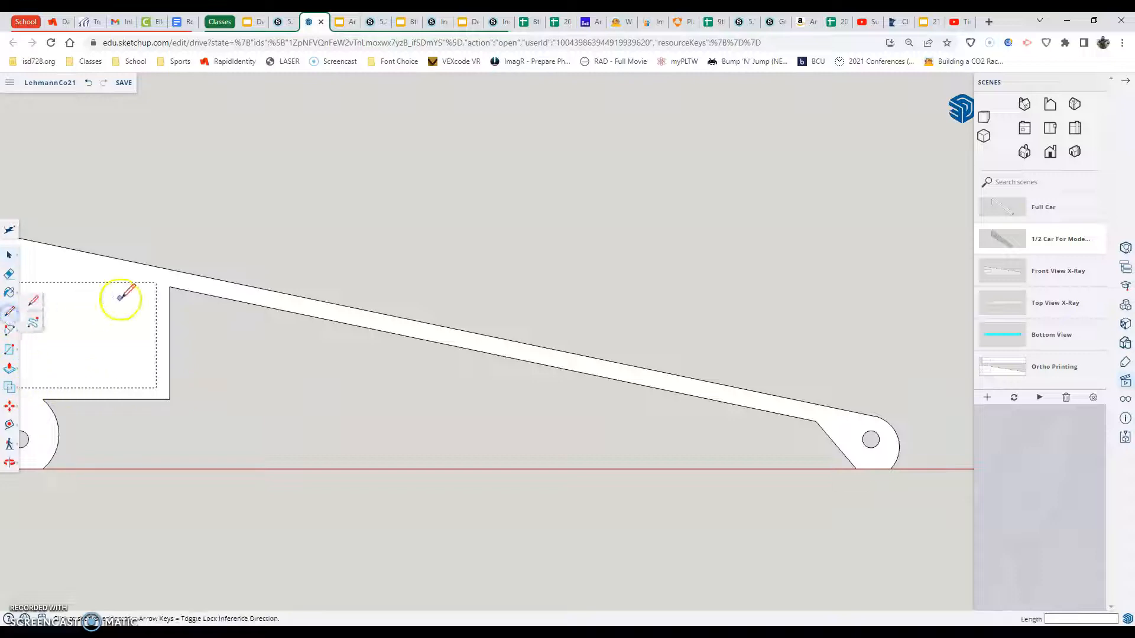
{"action": "left_click", "coordinate": [170, 286]}
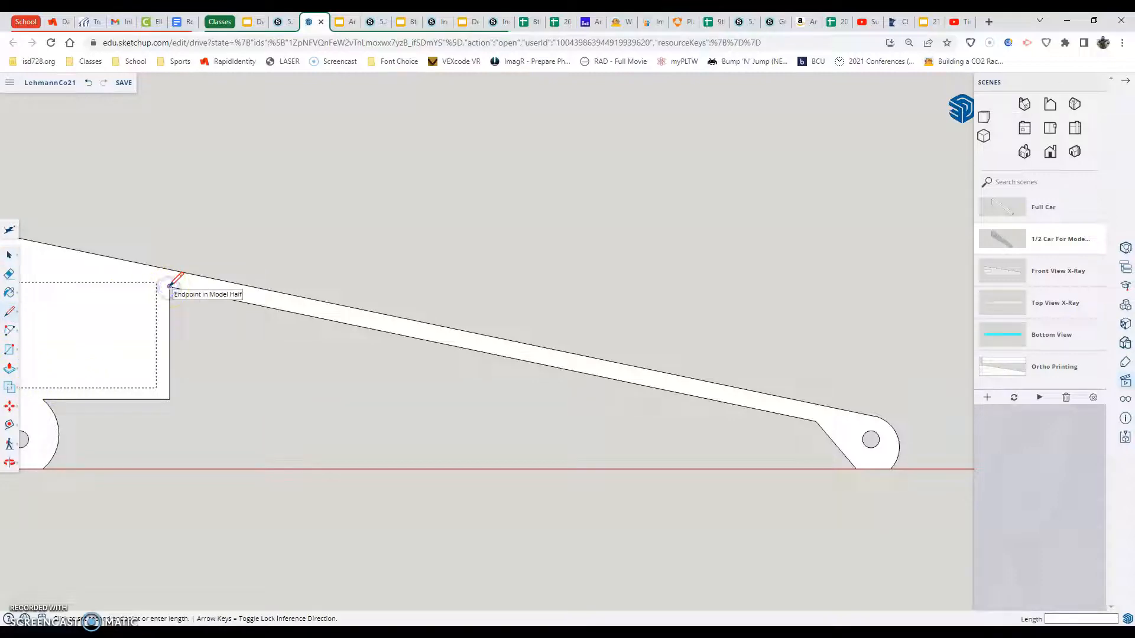
{"action": "key", "text": "Escape"}
Open the half-car component for editing
{"action": "scroll", "coordinate": [176, 276], "scroll_direction": "down", "scroll_amount": 5}
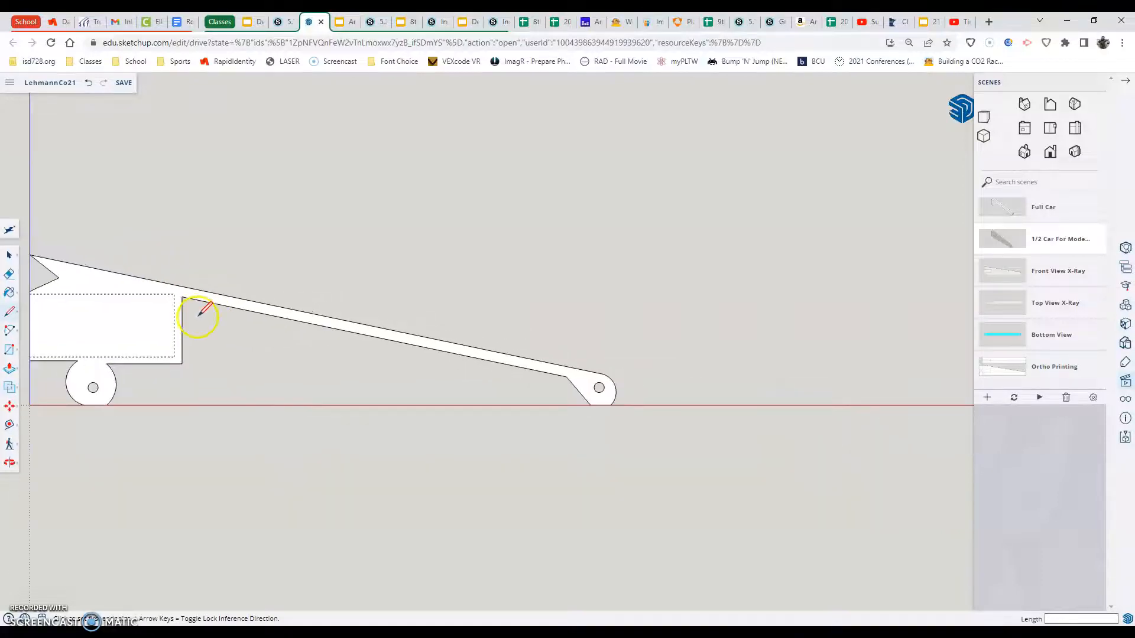
{"action": "scroll", "coordinate": [83, 310], "scroll_direction": "up", "scroll_amount": 2}
{"action": "left_click", "coordinate": [7, 256]}
{"action": "left_click", "coordinate": [117, 310]}
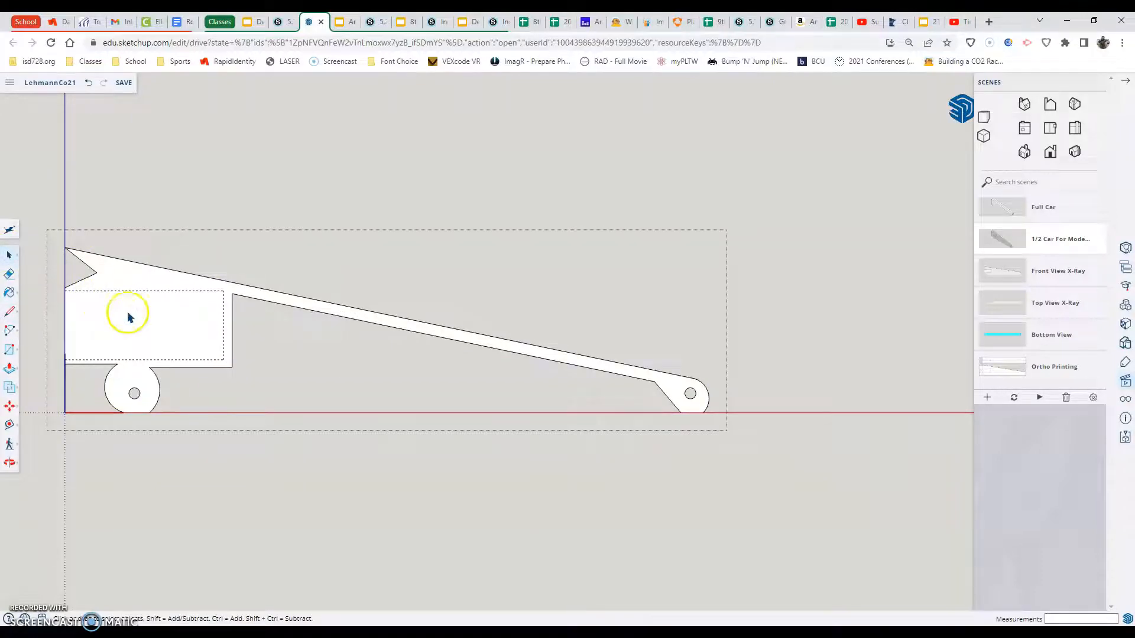
{"action": "right_click", "coordinate": [141, 297]}
{"action": "left_click", "coordinate": [117, 455]}
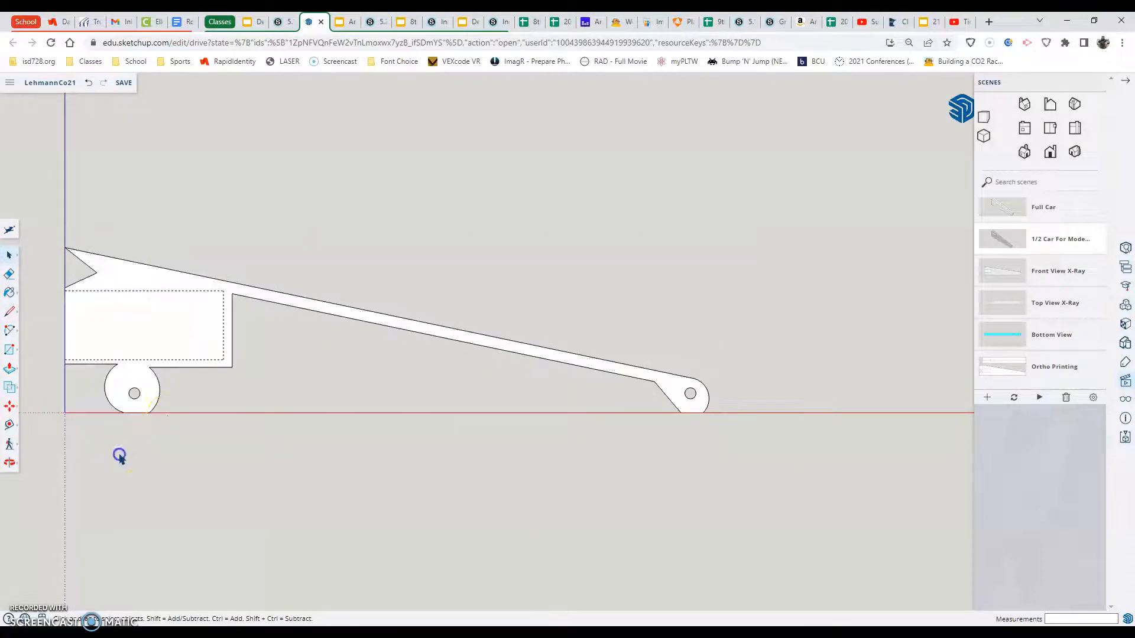
{"action": "right_click", "coordinate": [196, 339]}
{"action": "left_click", "coordinate": [213, 394]}
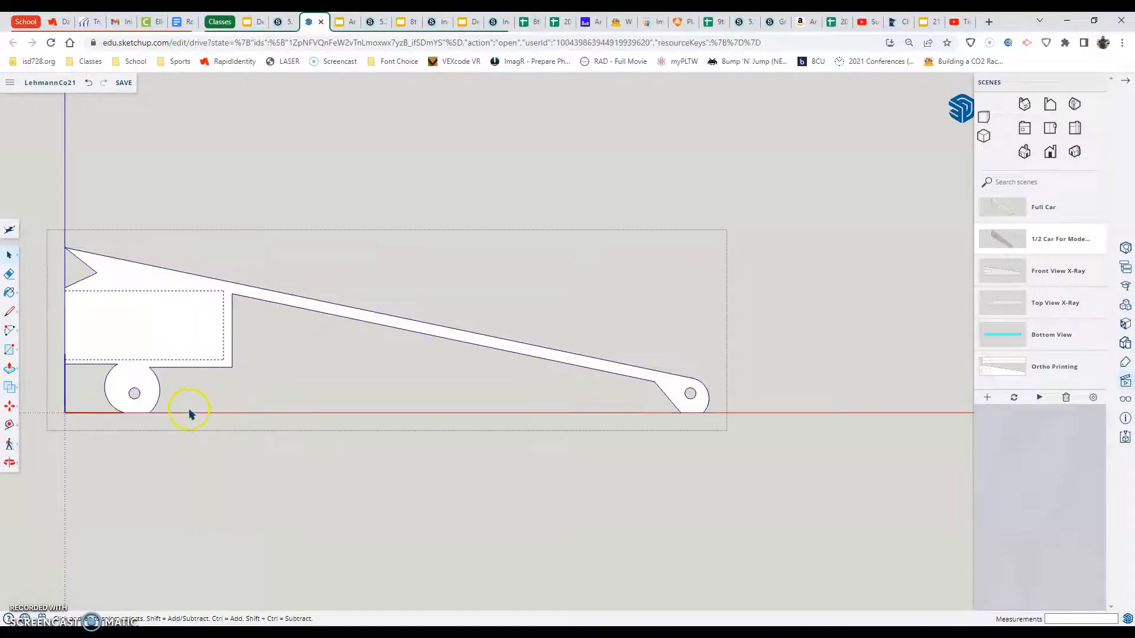
Draw a line about 7.2 mm long from the inner corner where the beam meets the rear block up to the sloping top edge
{"action": "scroll", "coordinate": [189, 351], "scroll_direction": "down", "scroll_amount": 1}
{"action": "scroll", "coordinate": [177, 334], "scroll_direction": "up", "scroll_amount": 3}
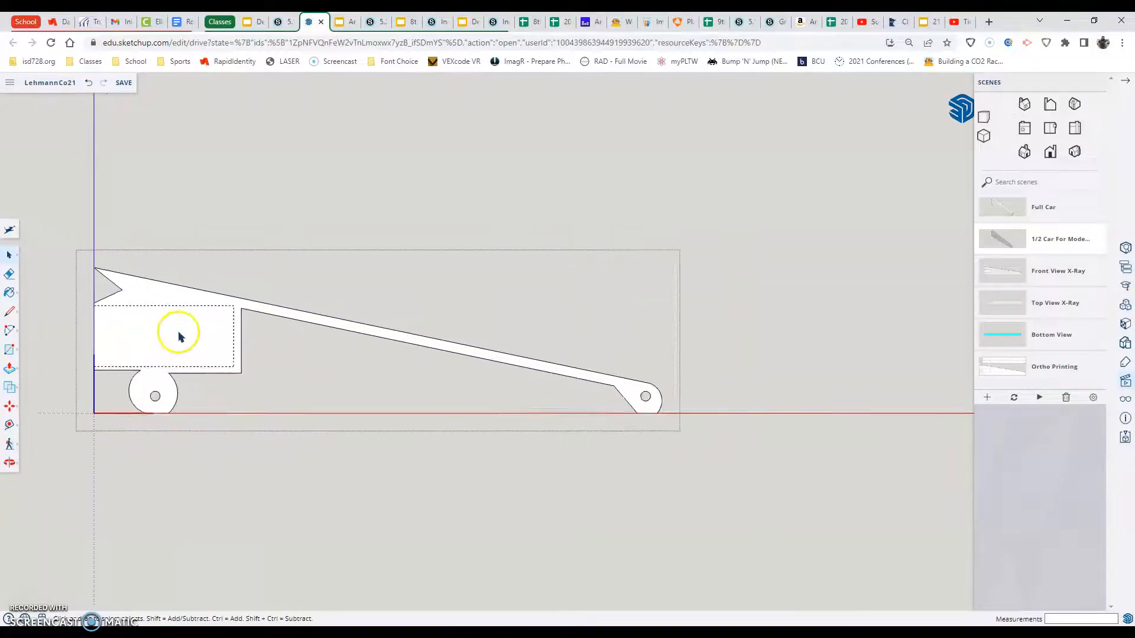
{"action": "left_click", "coordinate": [13, 312]}
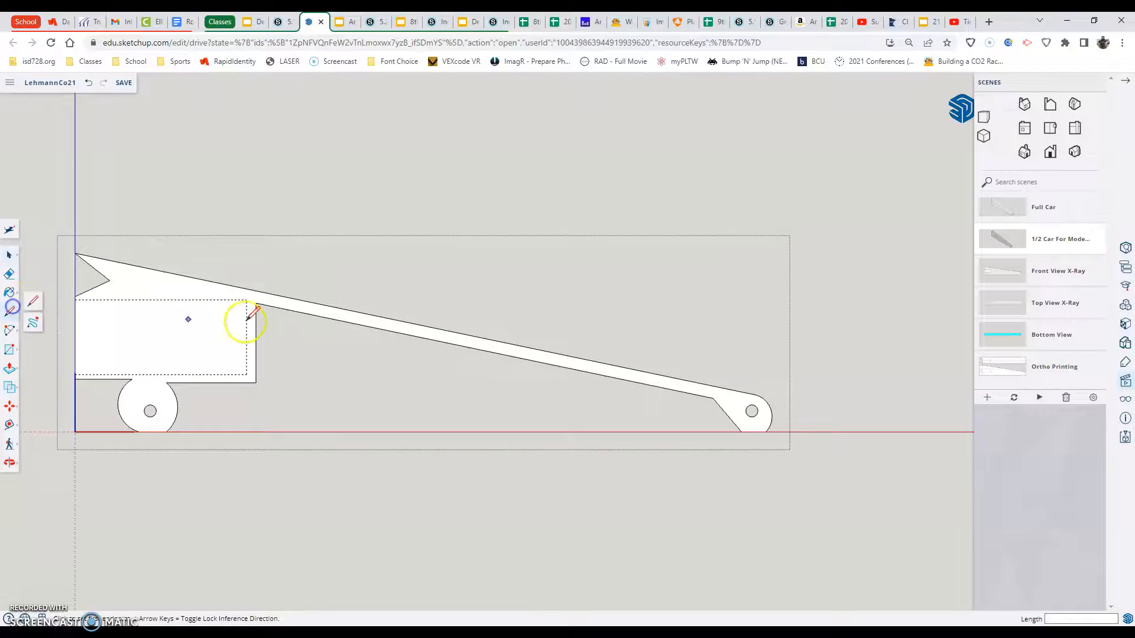
{"action": "scroll", "coordinate": [254, 306], "scroll_direction": "up", "scroll_amount": 3}
{"action": "left_click", "coordinate": [254, 306]}
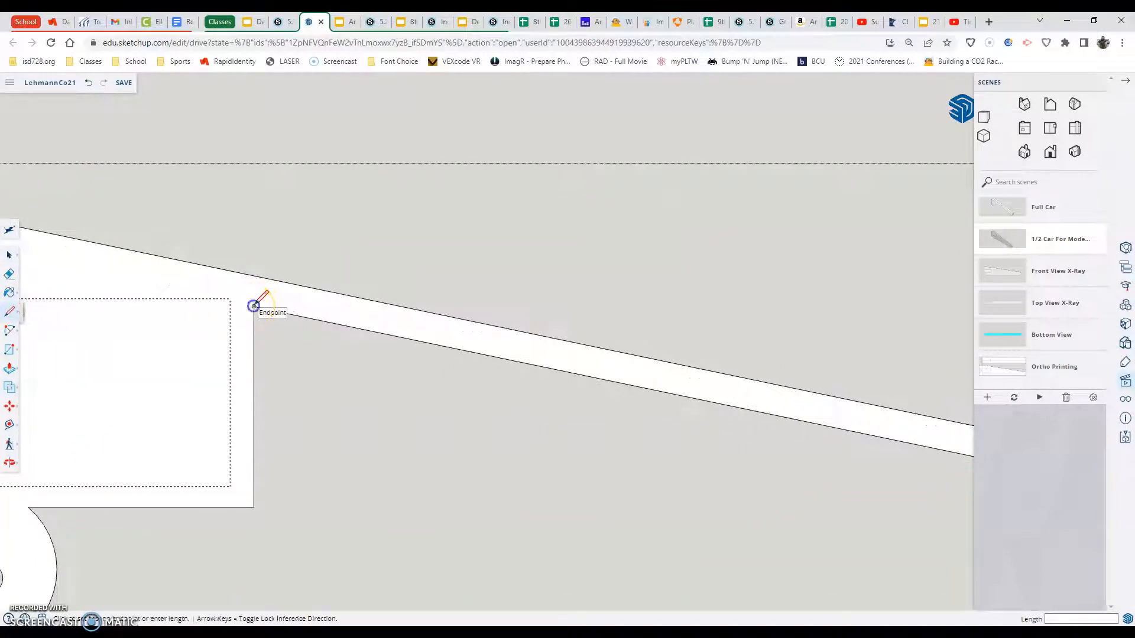
{"action": "left_click", "coordinate": [217, 267]}
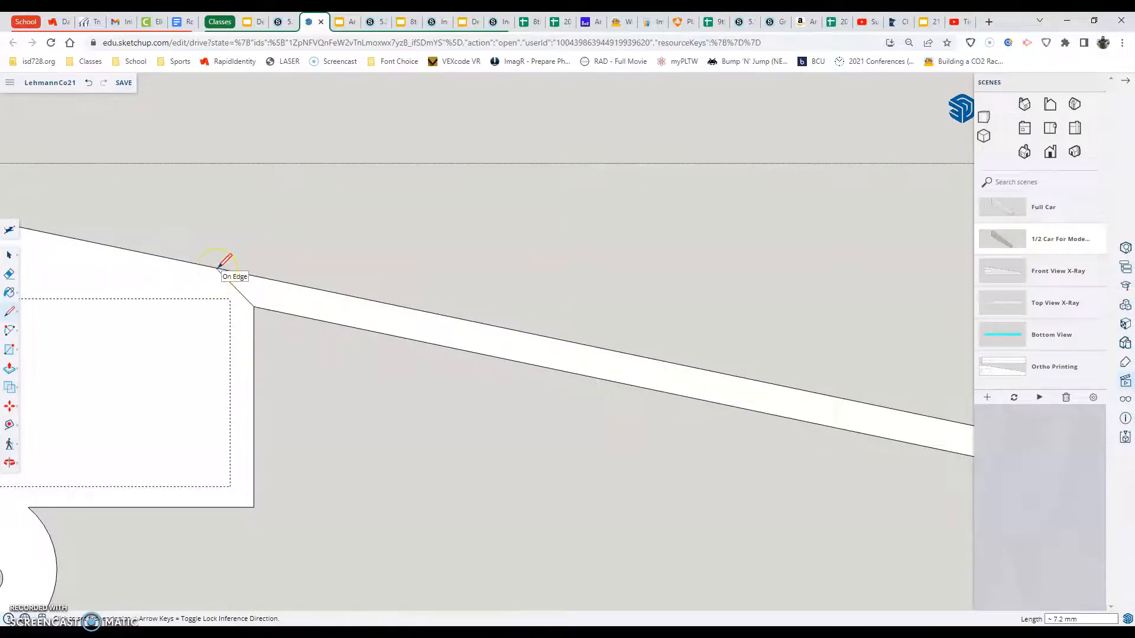
{"action": "scroll", "coordinate": [328, 335], "scroll_direction": "down", "scroll_amount": 3}
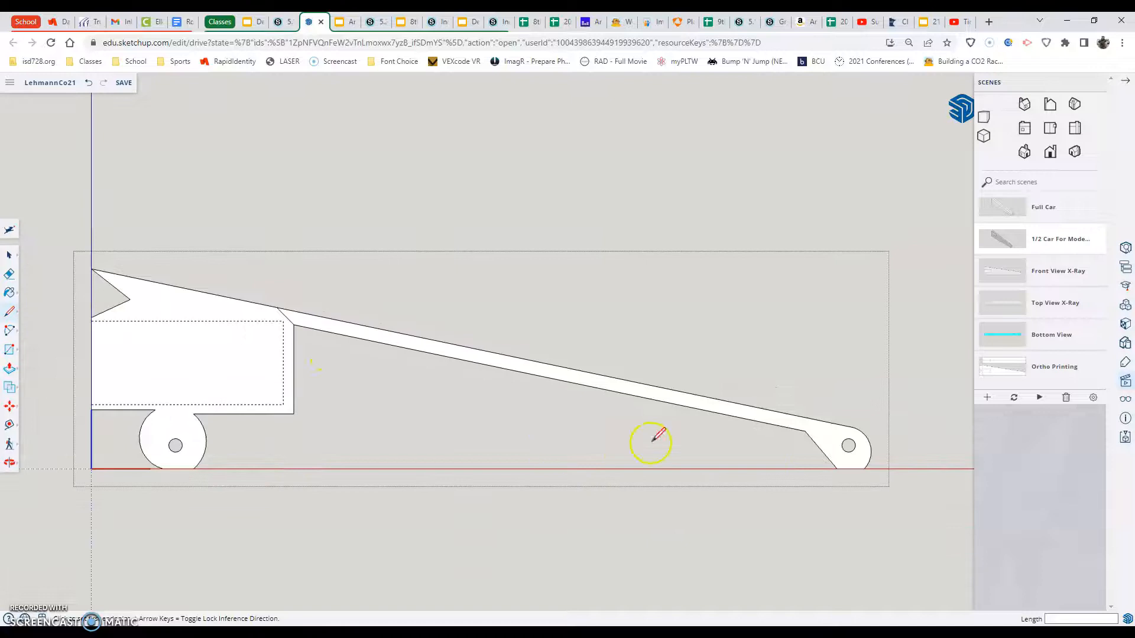
Draw a slightly bulged 2 Point Arc, about 24 mm long, from the beam's lower corner near the front axle up to the sloping top edge
{"action": "scroll", "coordinate": [852, 444], "scroll_direction": "up", "scroll_amount": 4}
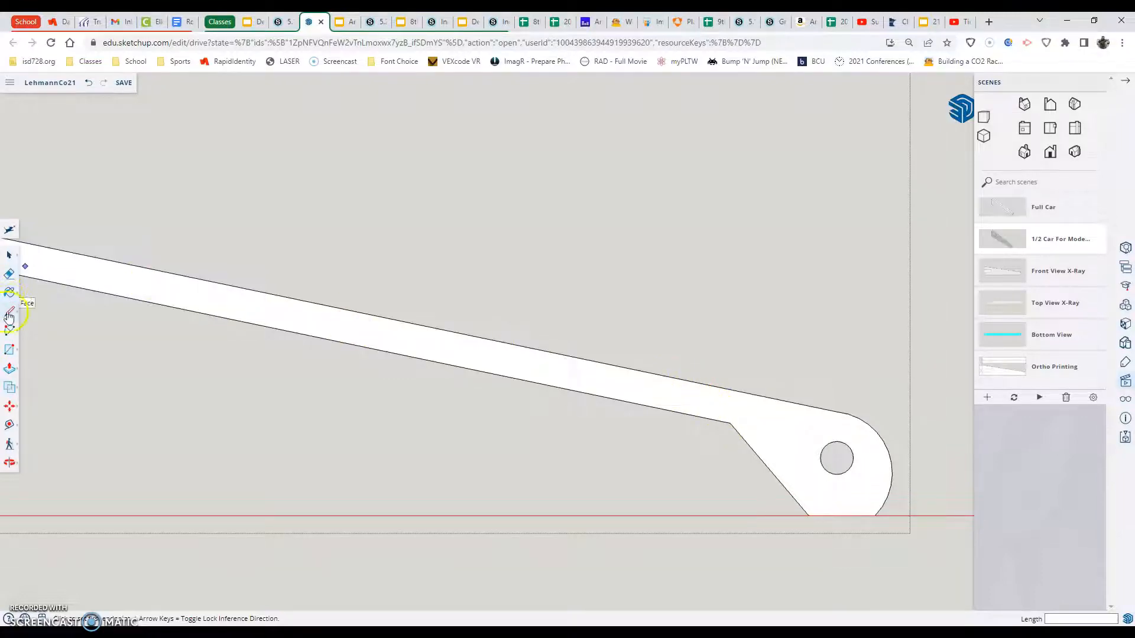
{"action": "left_click", "coordinate": [8, 331]}
{"action": "left_click", "coordinate": [46, 319]}
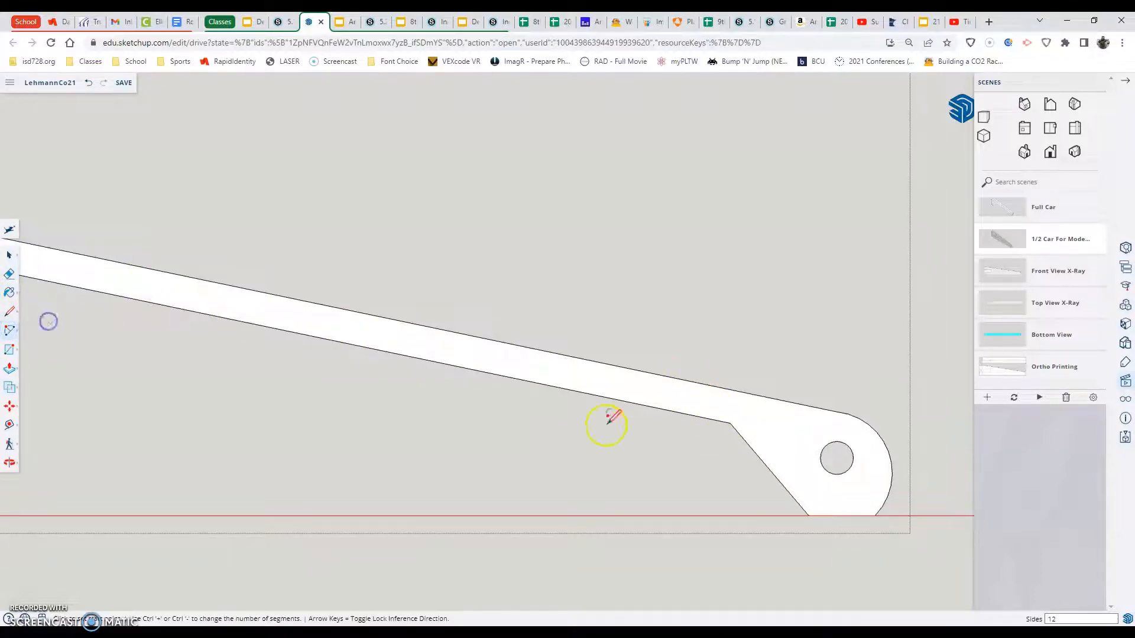
{"action": "left_click", "coordinate": [731, 422]}
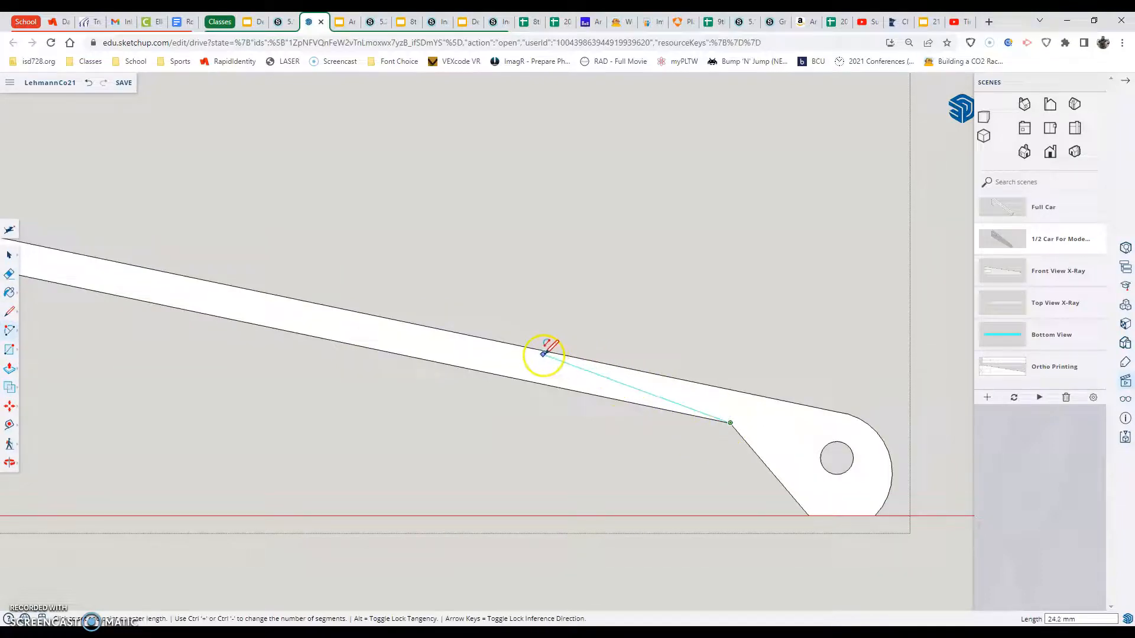
{"action": "left_click", "coordinate": [536, 349]}
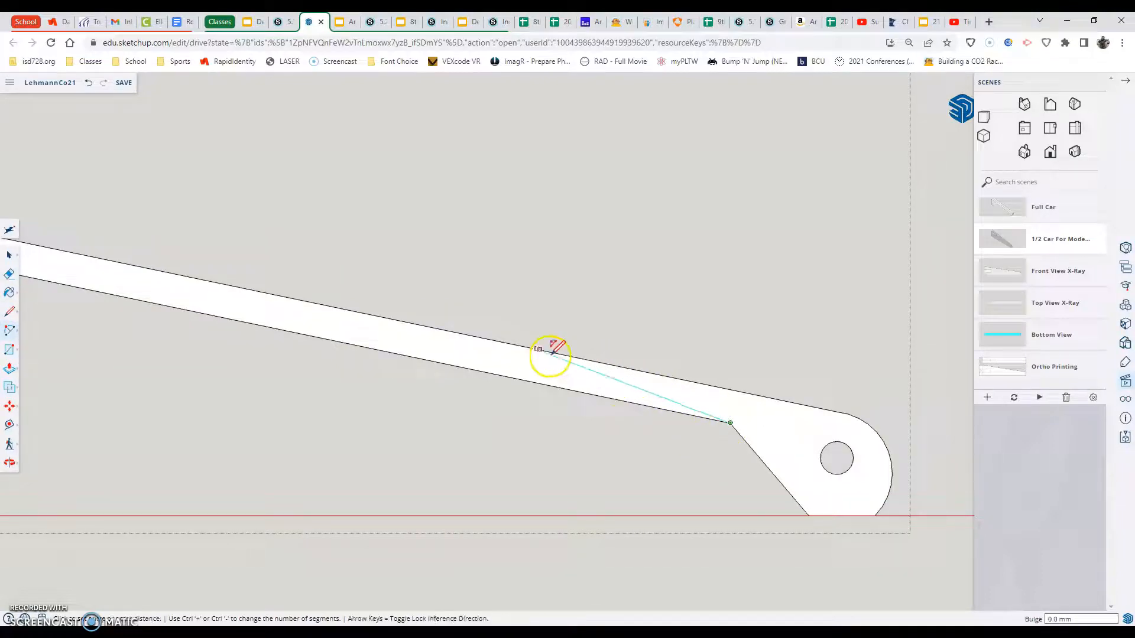
{"action": "left_click", "coordinate": [600, 369]}
{"action": "scroll", "coordinate": [465, 436], "scroll_direction": "down", "scroll_amount": 2}
{"action": "scroll", "coordinate": [464, 439], "scroll_direction": "down", "scroll_amount": 1}
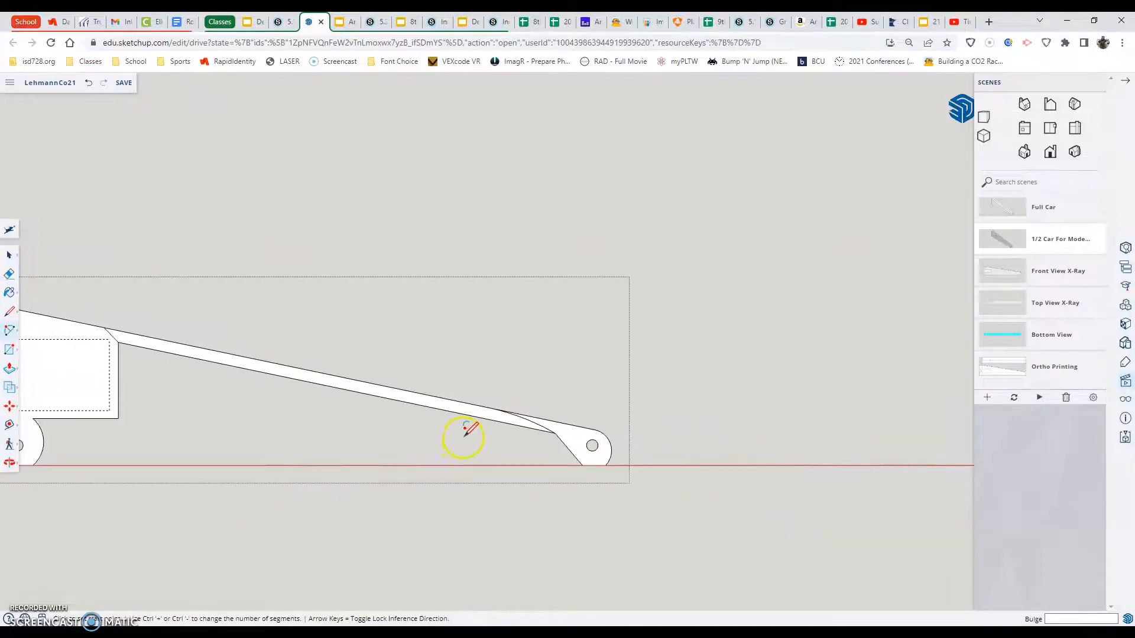
{"action": "scroll", "coordinate": [150, 372], "scroll_direction": "up", "scroll_amount": 2}
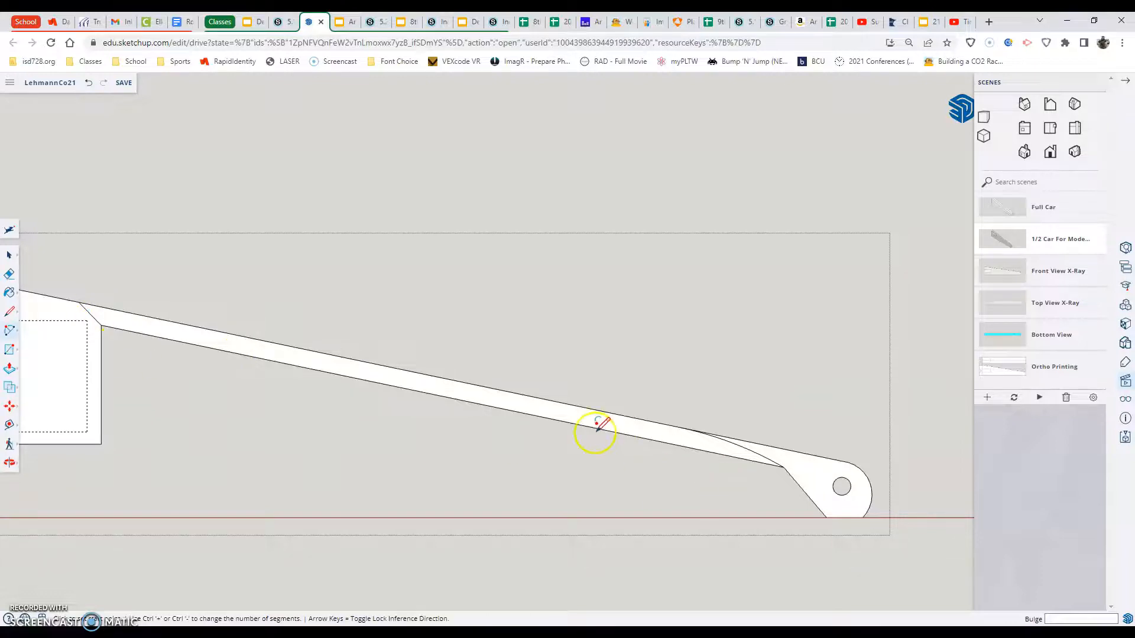
{"action": "scroll", "coordinate": [594, 426], "scroll_direction": "down", "scroll_amount": 1}
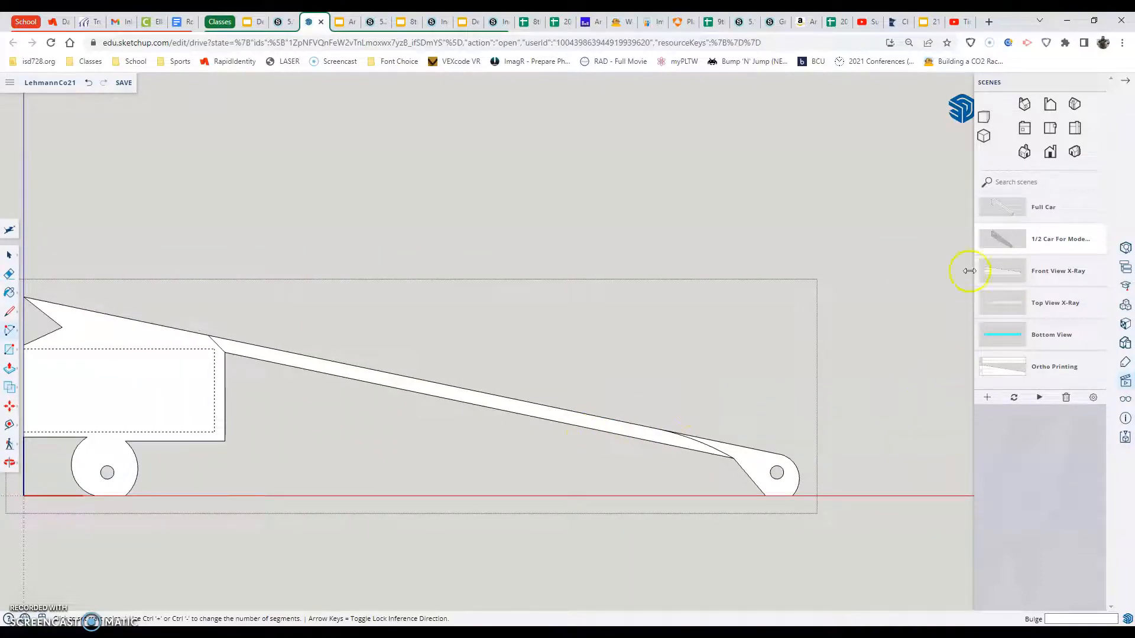
In isometric view, Push/Pull the beam's side face between the line and the arc inward about 12 mm
{"action": "left_click", "coordinate": [1074, 152]}
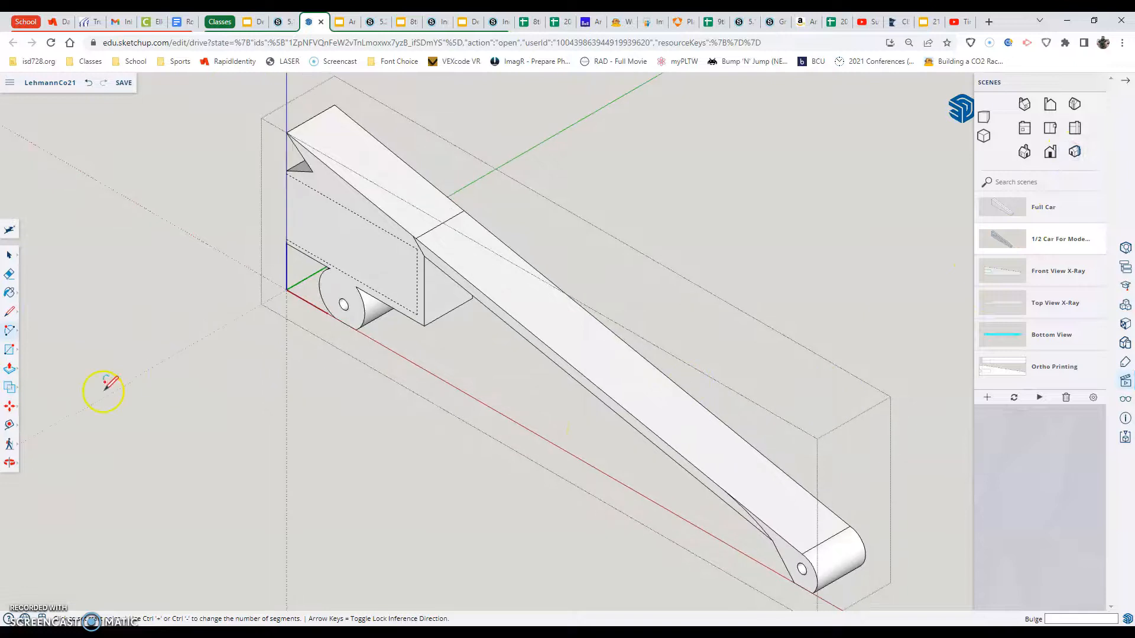
{"action": "left_click", "coordinate": [10, 373]}
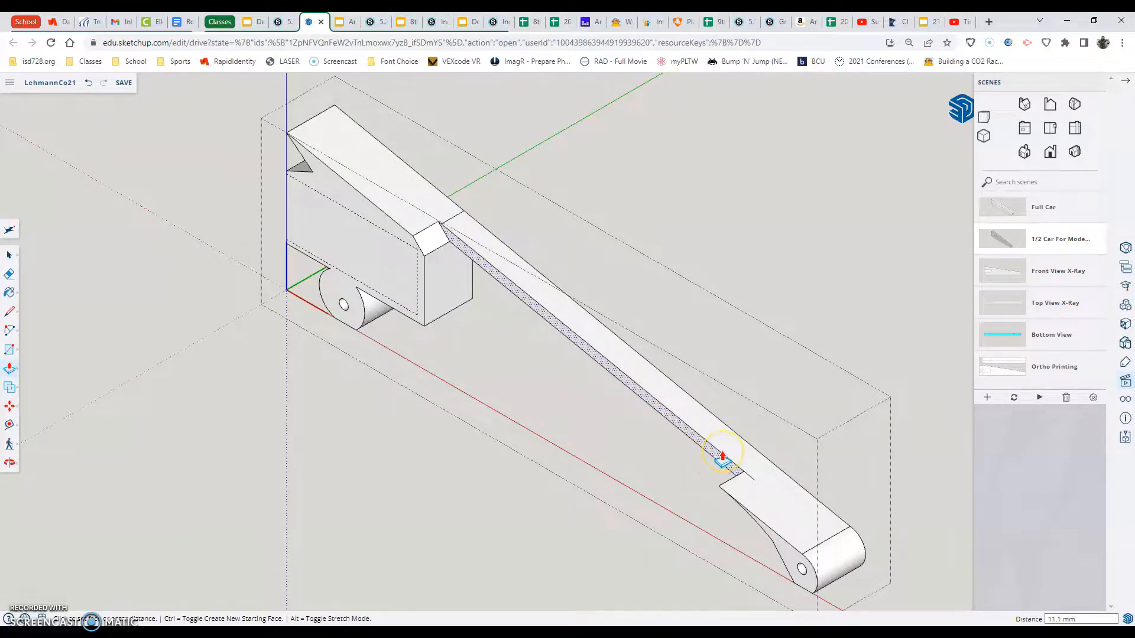
{"action": "left_click", "coordinate": [724, 454]}
Display the Full Car scene in top view and save the model without purging unused items
{"action": "left_click", "coordinate": [1012, 209]}
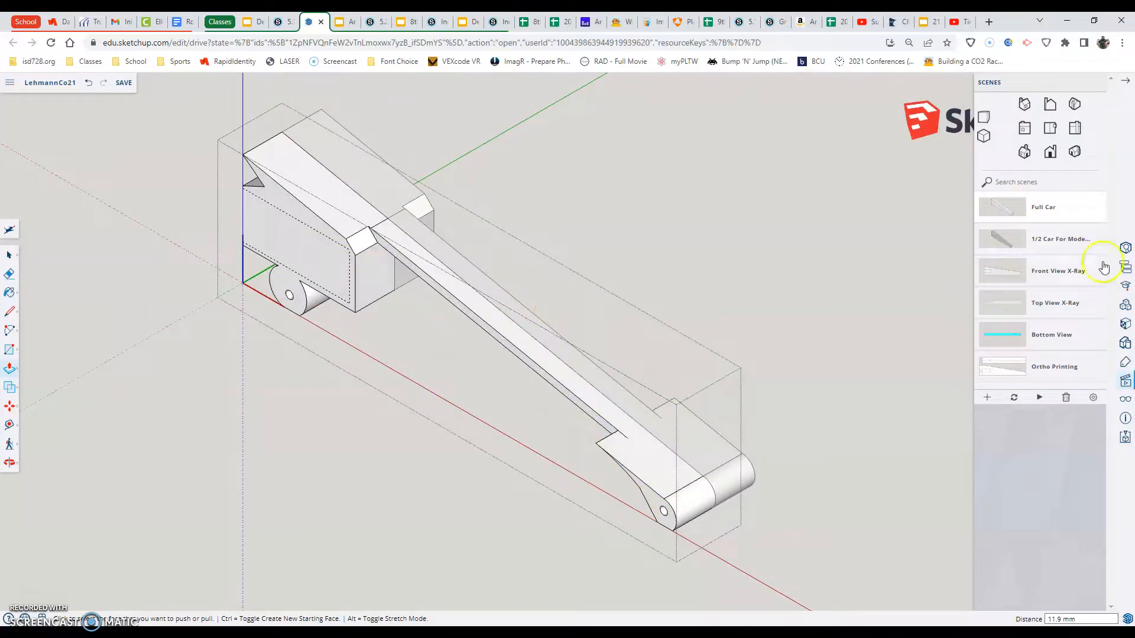
{"action": "left_click", "coordinate": [1051, 153]}
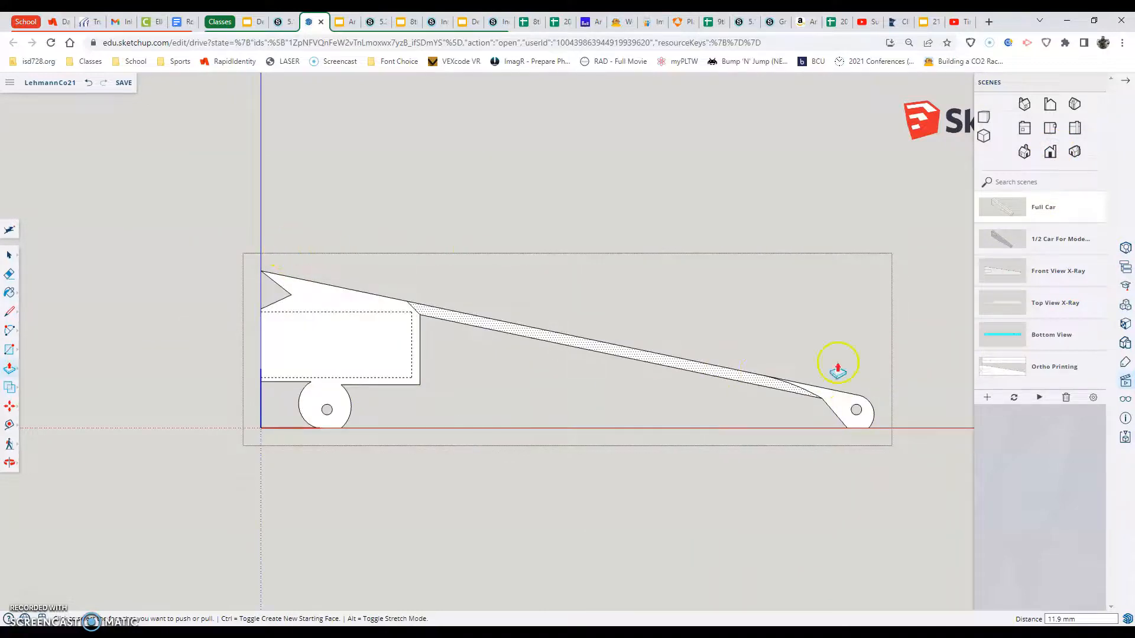
{"action": "left_click", "coordinate": [1048, 128]}
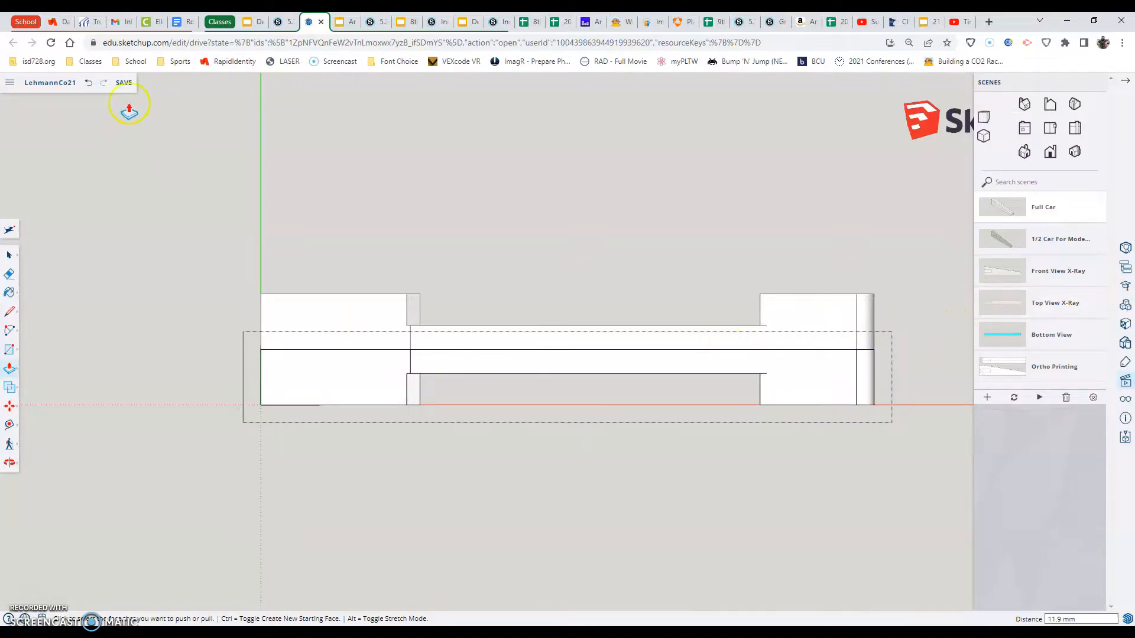
{"action": "left_click", "coordinate": [125, 85]}
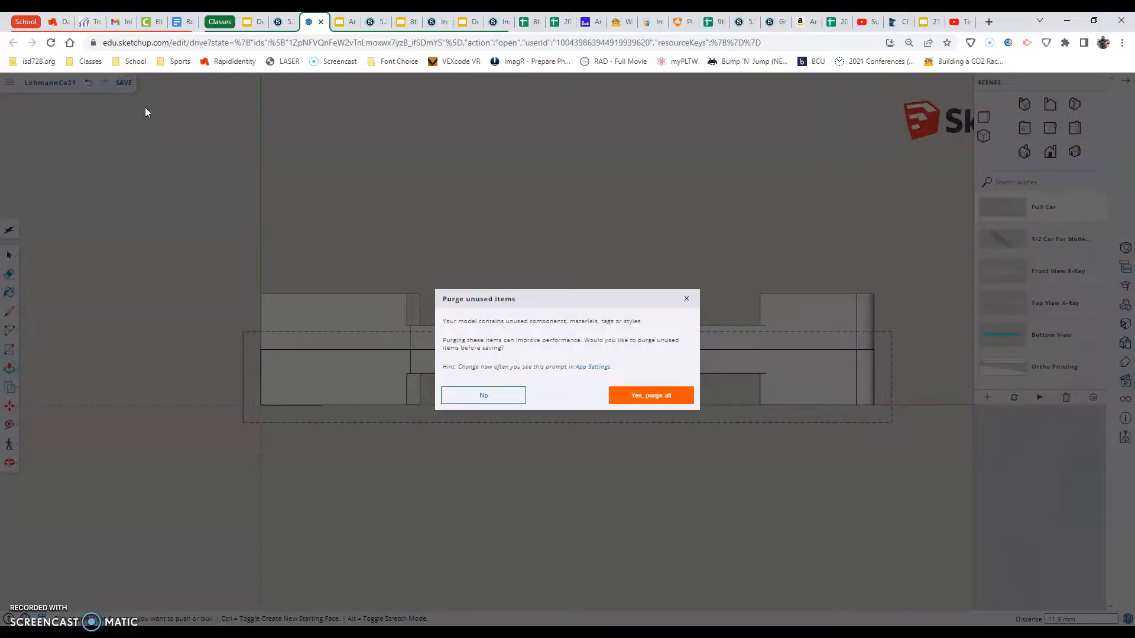
{"action": "left_click", "coordinate": [502, 401]}
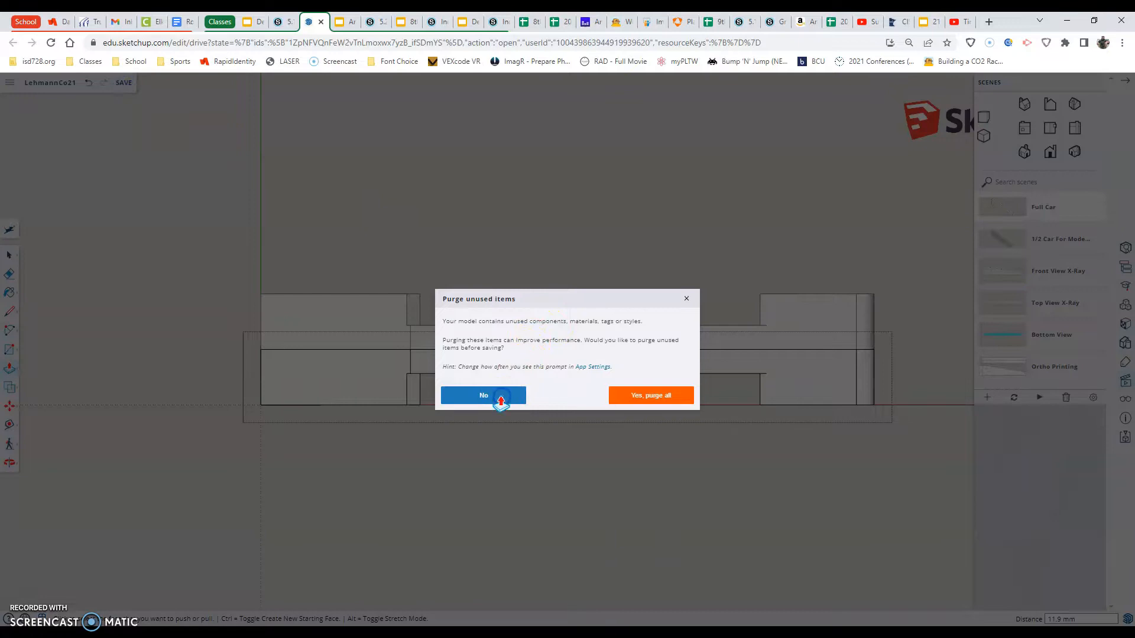